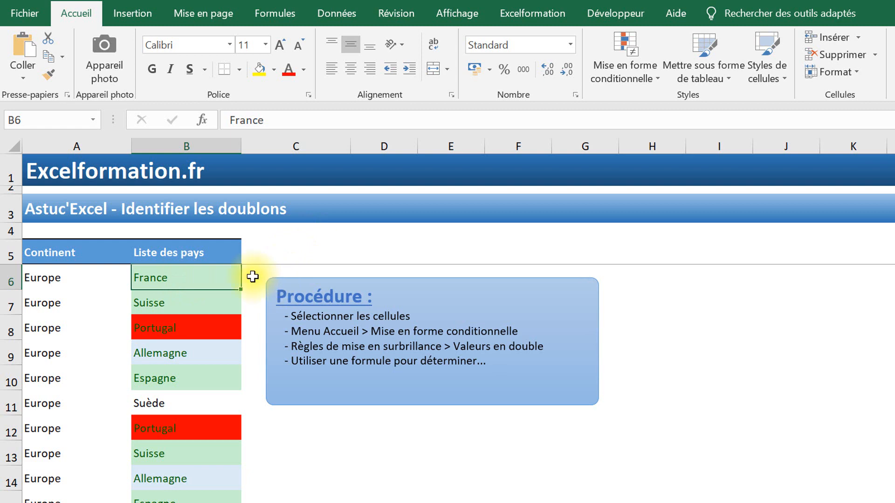
# Step: Look through the country list in column B for names that occur more than once
pyautogui.scroll(-4, 200, 320)
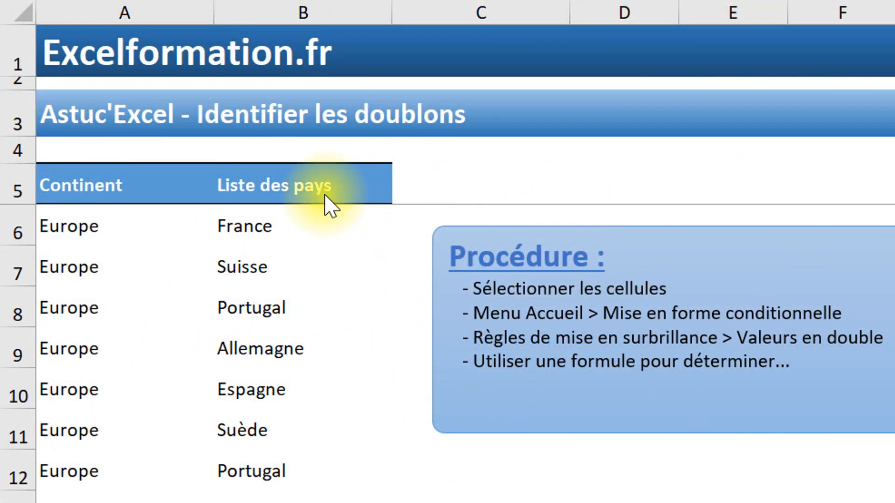
pyautogui.scroll(-2, 292, 253)
pyautogui.scroll(-3, 293, 254)
pyautogui.scroll(5, 294, 259)
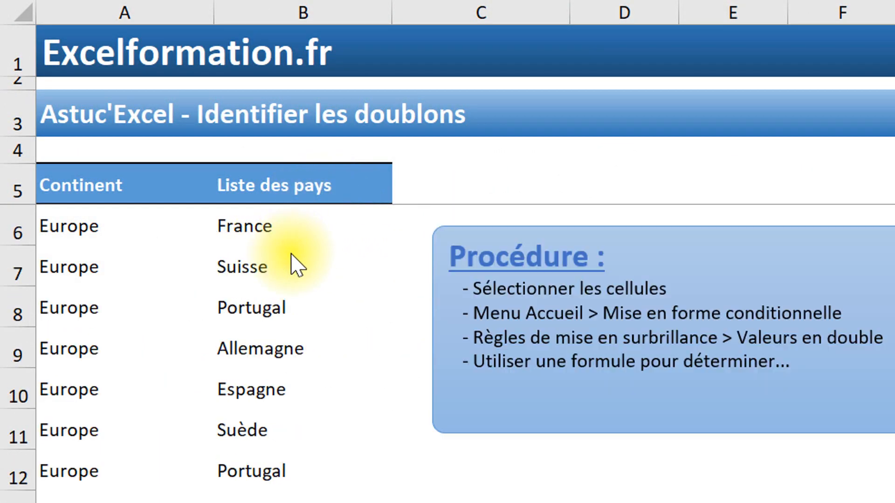
pyautogui.hotkey('ctrl', 'Home')
pyautogui.click(293, 227)
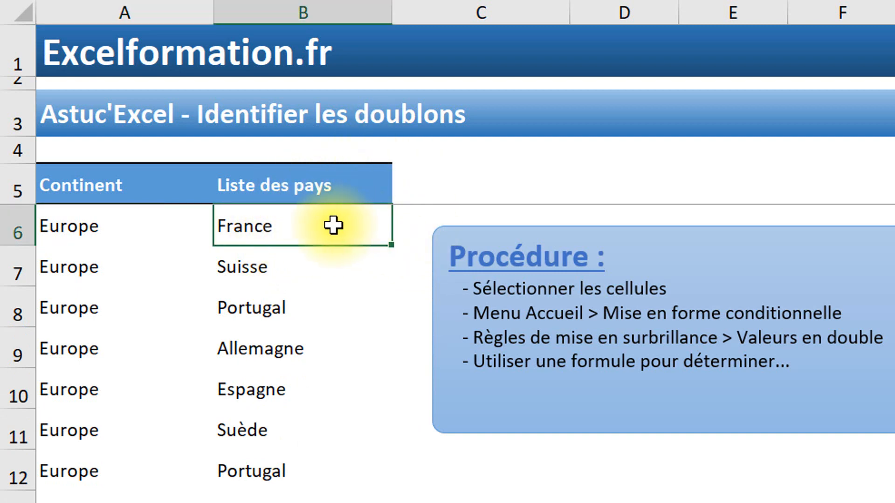
pyautogui.scroll(-2, 333, 225)
pyautogui.click(280, 388)
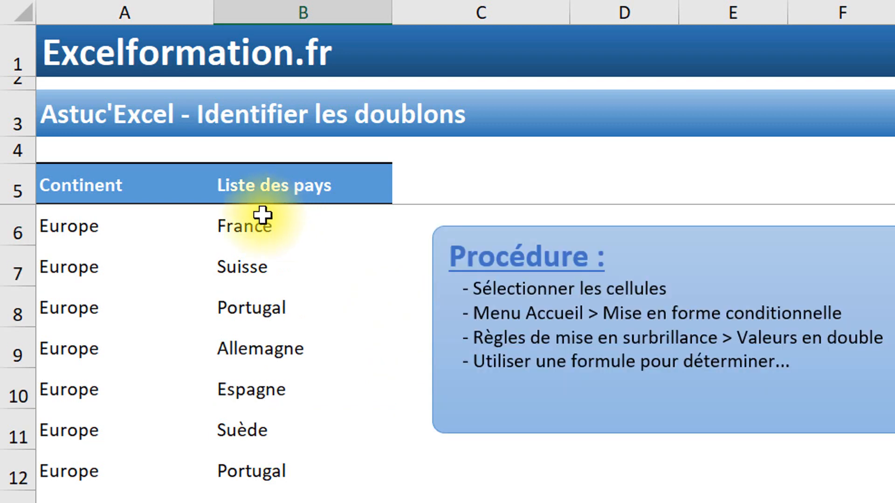
# Step: Highlight duplicate values in the country cells B6:B22 with green fill and dark green text
pyautogui.click(262, 215)
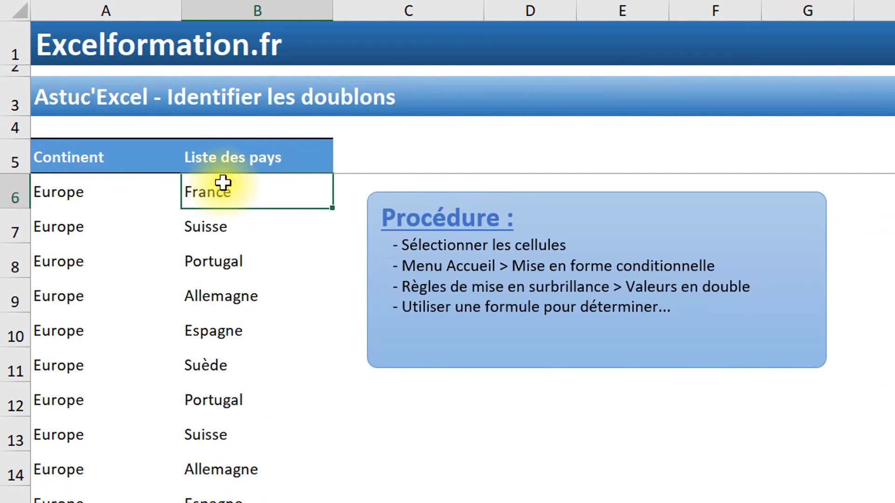
pyautogui.moveTo(242, 264); pyautogui.dragTo(233, 407)
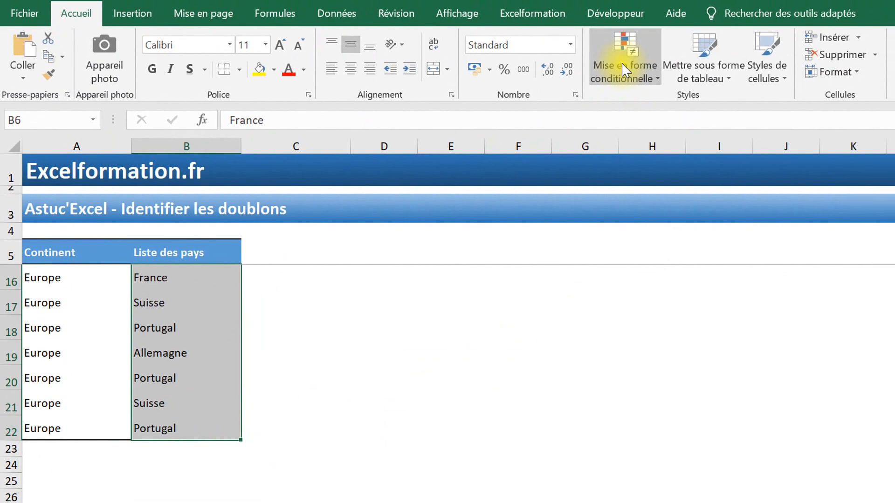
pyautogui.click(624, 68)
pyautogui.moveTo(642, 115)
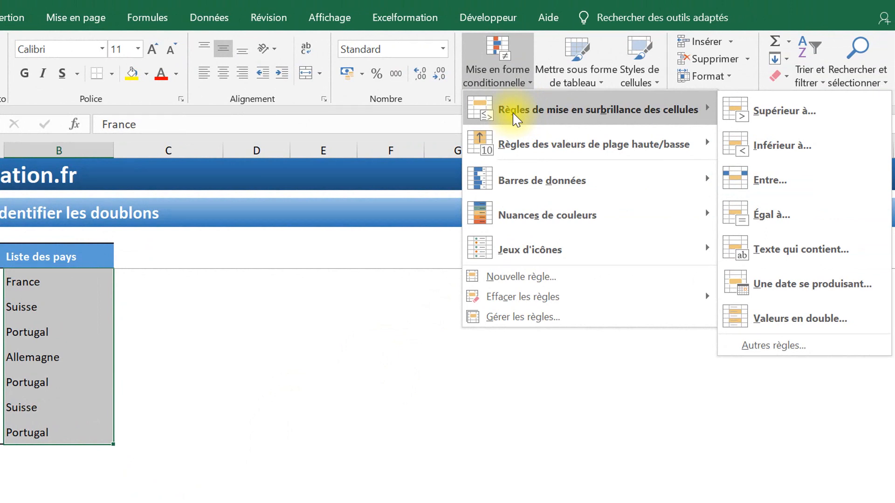
pyautogui.click(849, 319)
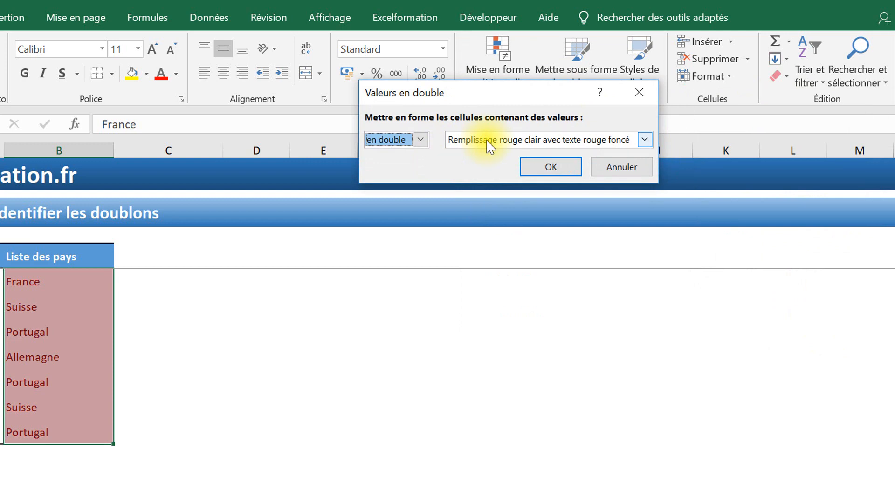
pyautogui.click(490, 142)
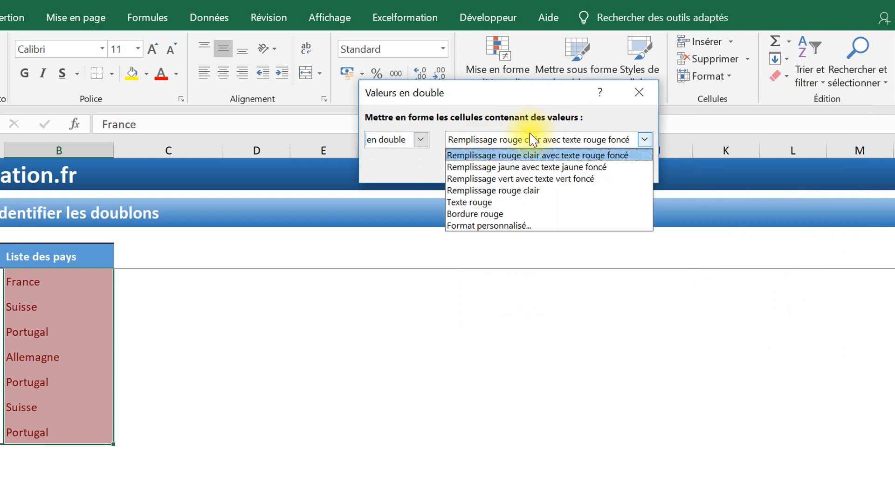
pyautogui.click(518, 179)
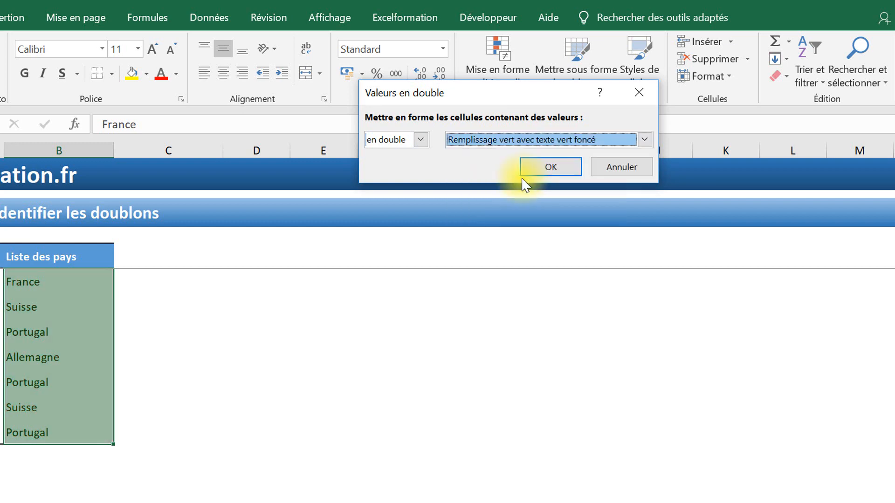
pyautogui.click(382, 139)
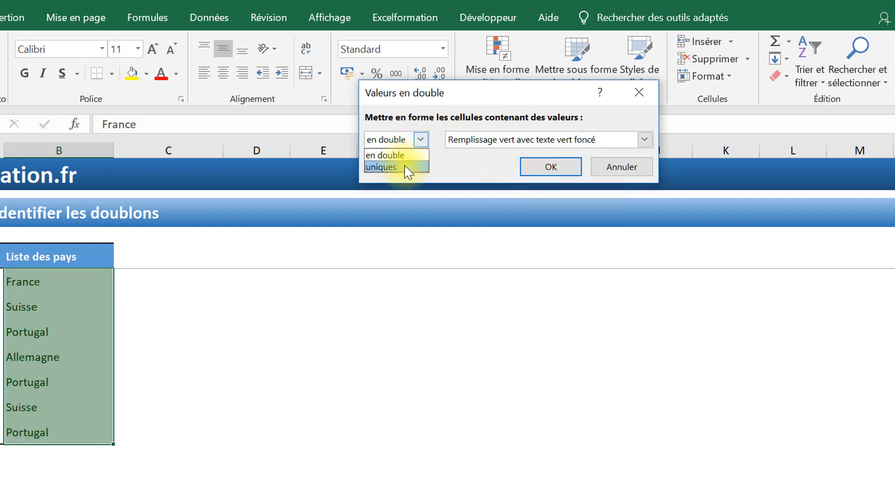
pyautogui.click(468, 167)
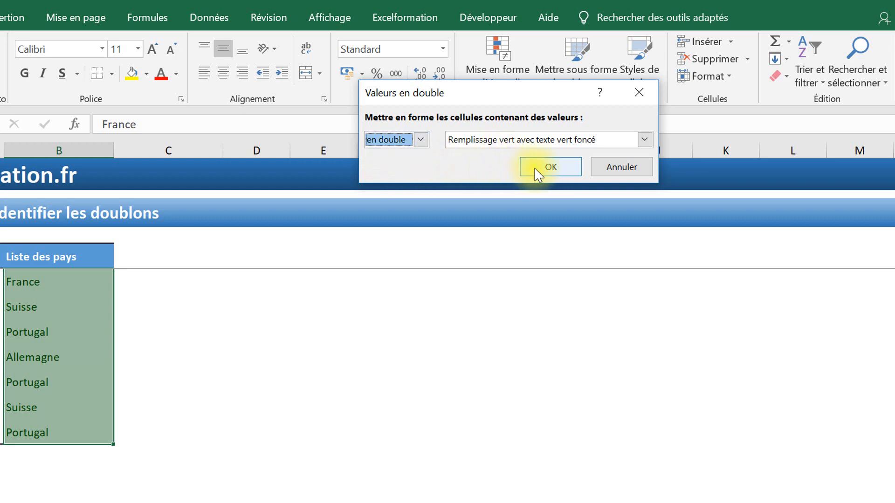
pyautogui.click(547, 173)
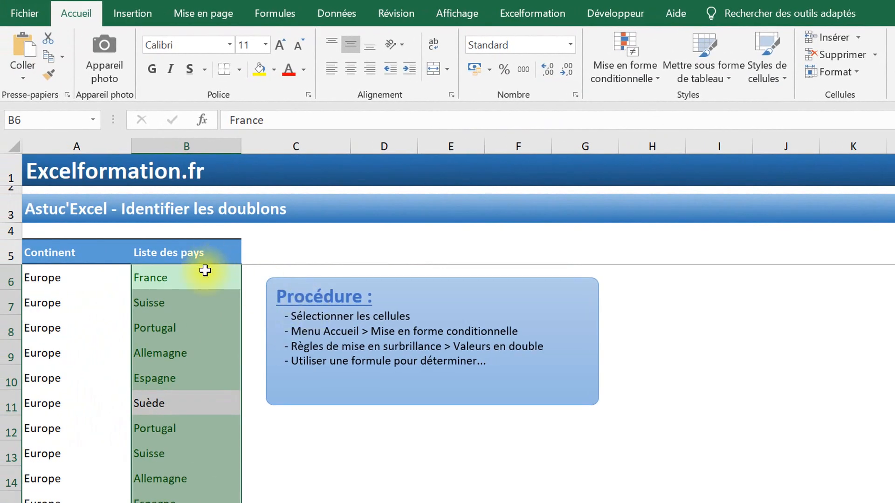
# Step: Create a formula-based conditional formatting rule for the country cells using =nb.si($B$6:$B$22;b6)=3
pyautogui.scroll(-4, 200, 273)
pyautogui.scroll(4, 199, 282)
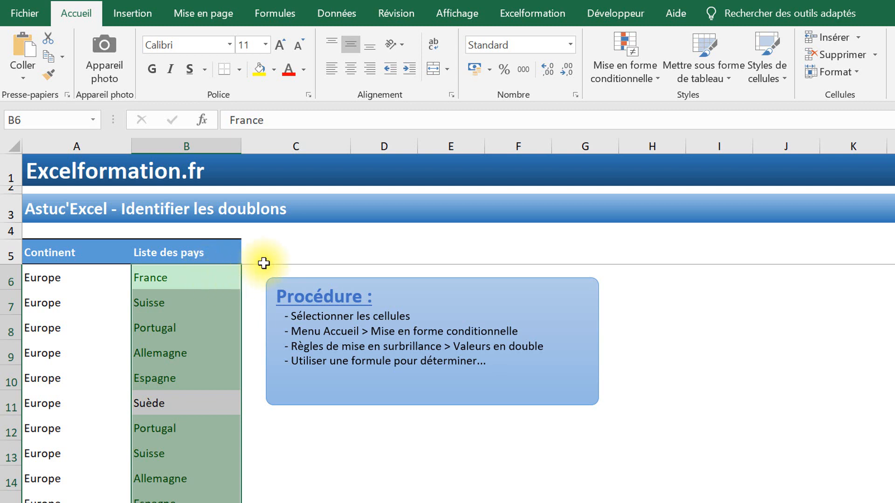
pyautogui.click(622, 75)
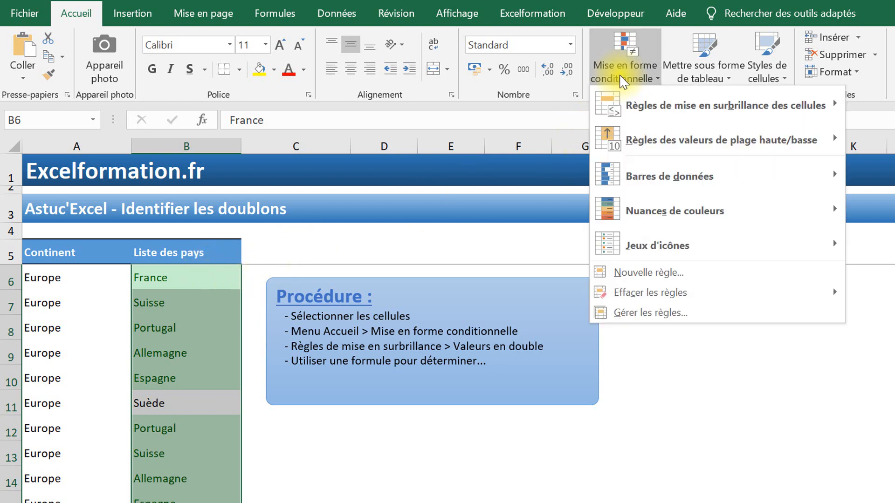
pyautogui.click(684, 274)
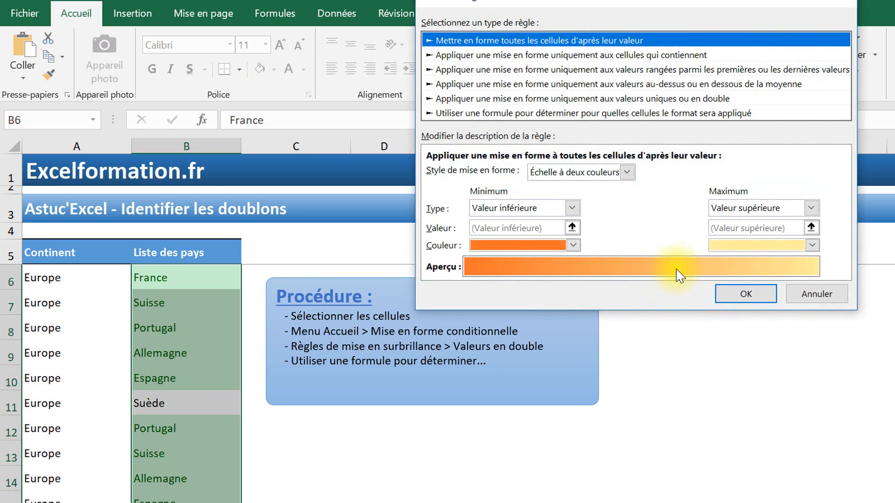
pyautogui.click(486, 113)
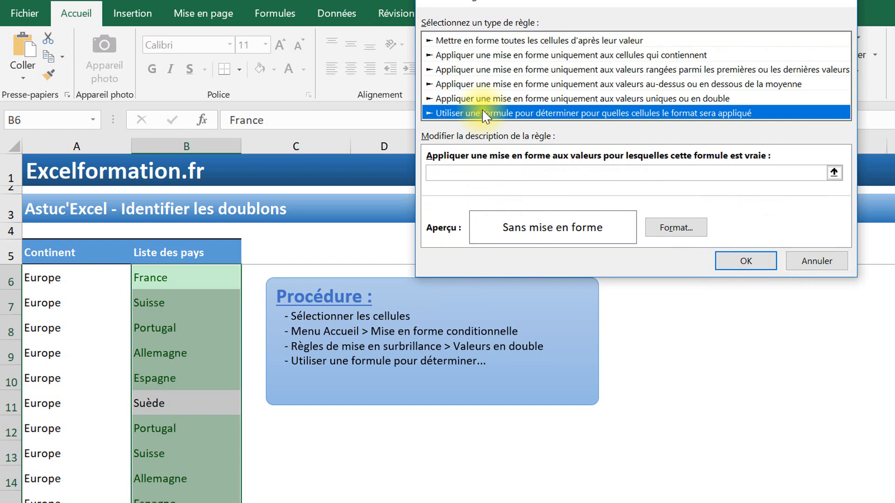
pyautogui.click(483, 171)
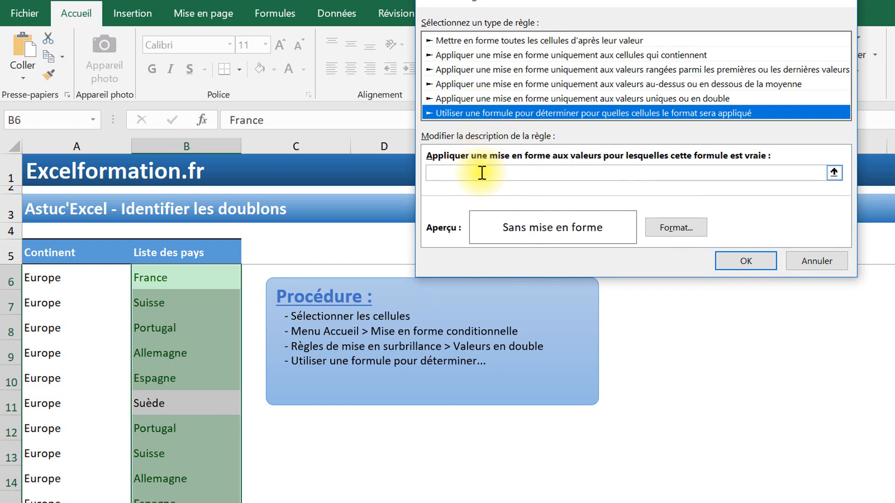
pyautogui.click(482, 173)
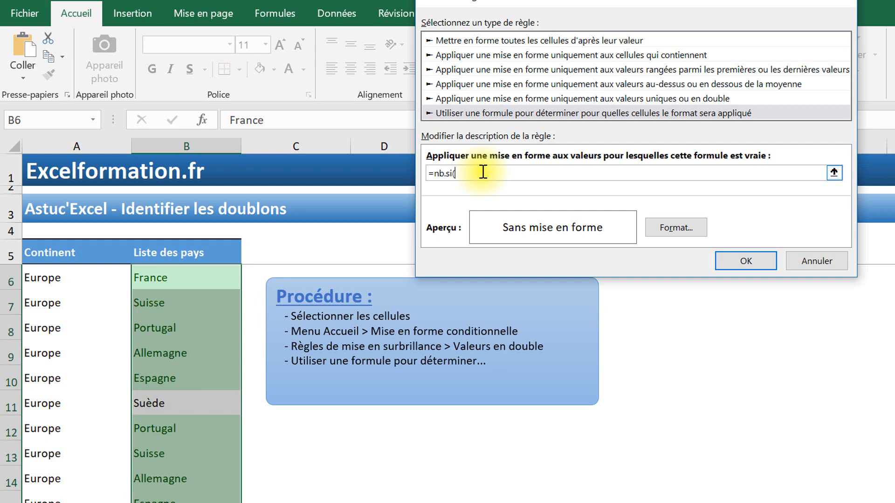
pyautogui.moveTo(154, 278); pyautogui.dragTo(179, 431)
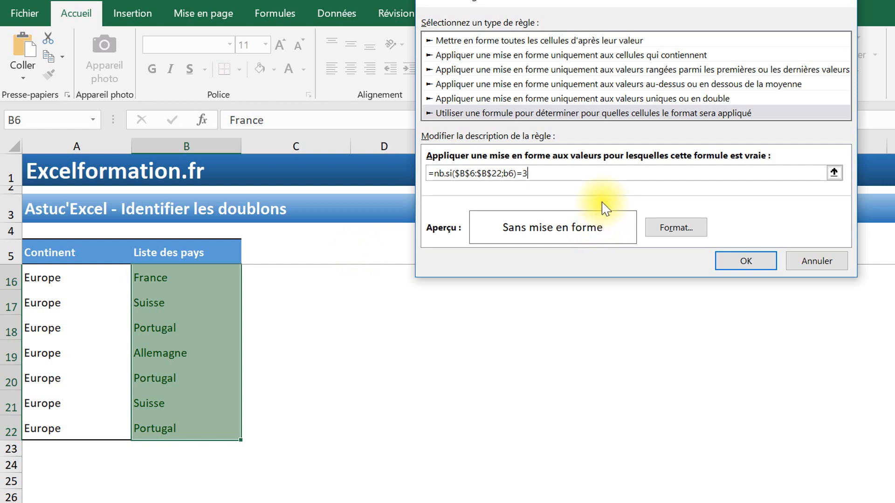
# Step: Give the rule for countries occurring three times a light blue fill and apply it
pyautogui.click(682, 233)
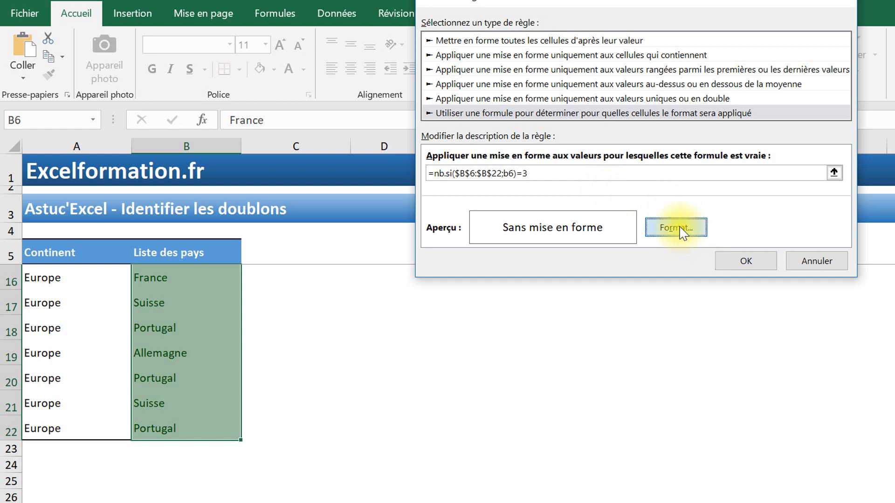
pyautogui.click(592, 15)
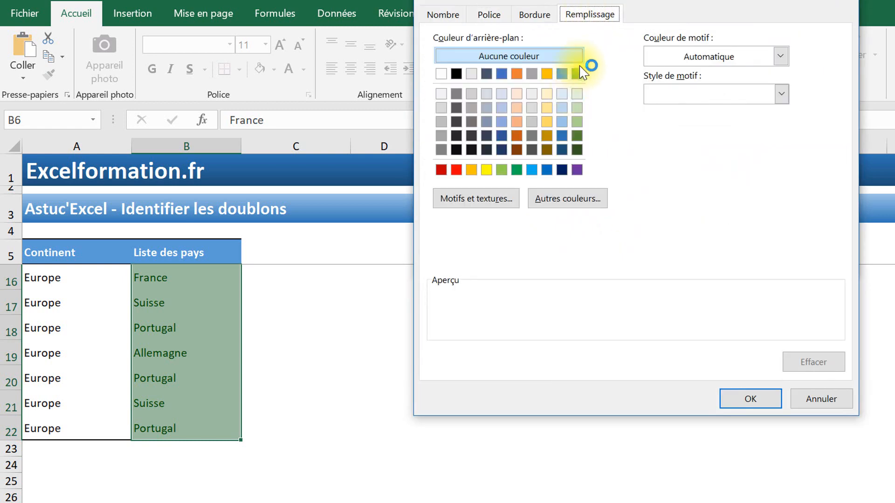
pyautogui.click(562, 93)
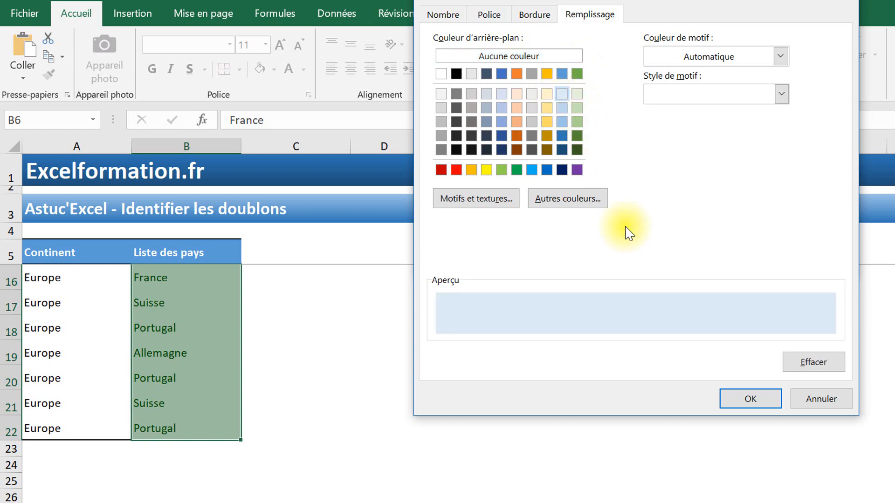
pyautogui.click(751, 401)
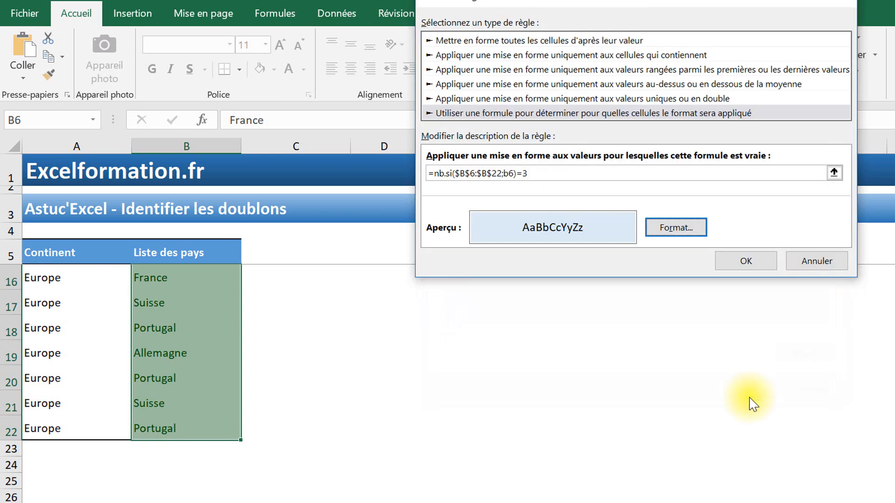
pyautogui.click(743, 260)
# Step: Create a second formula-based conditional formatting rule for the country cells using =nb.si($B$6:$B$22;b6)=5
pyautogui.scroll(4, 383, 328)
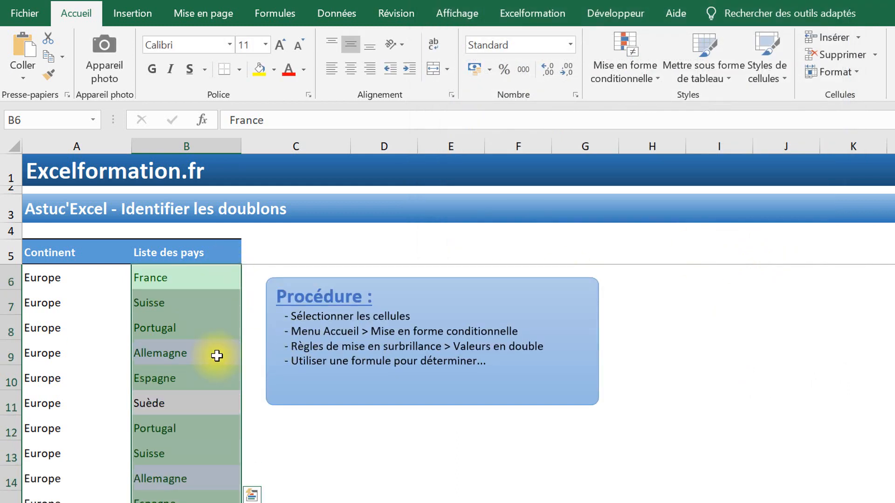
pyautogui.scroll(-3, 217, 356)
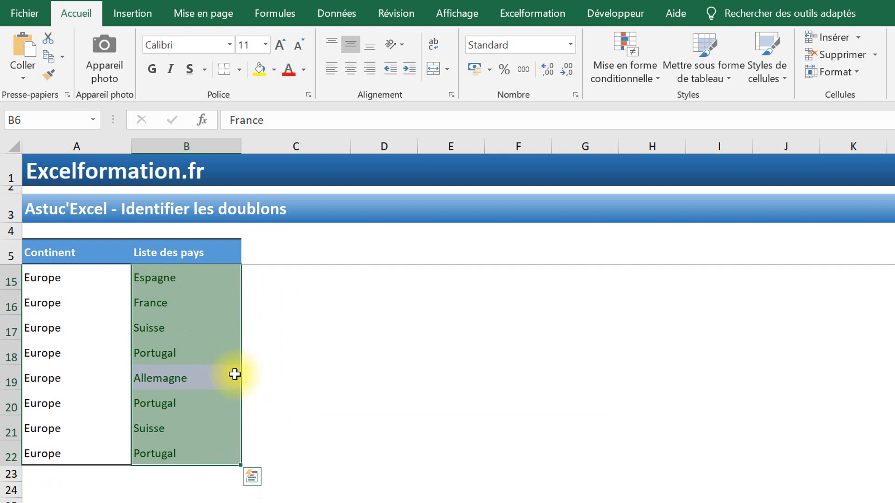
pyautogui.scroll(3, 234, 375)
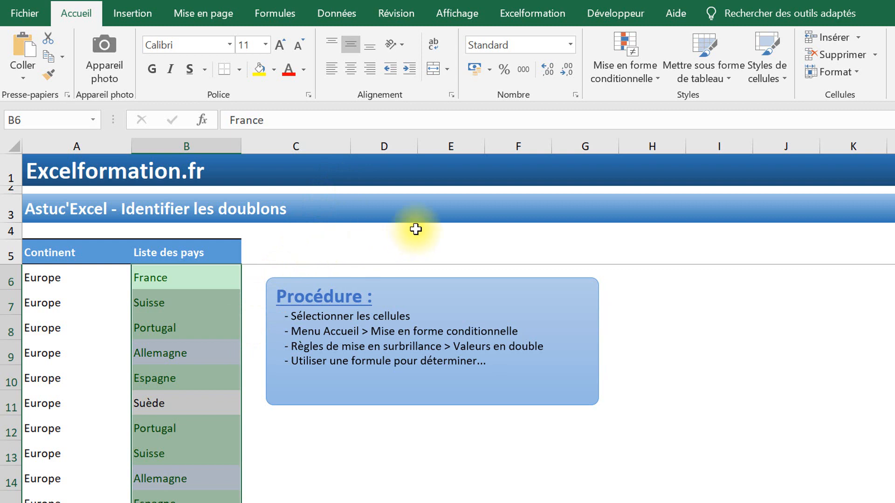
pyautogui.click(622, 72)
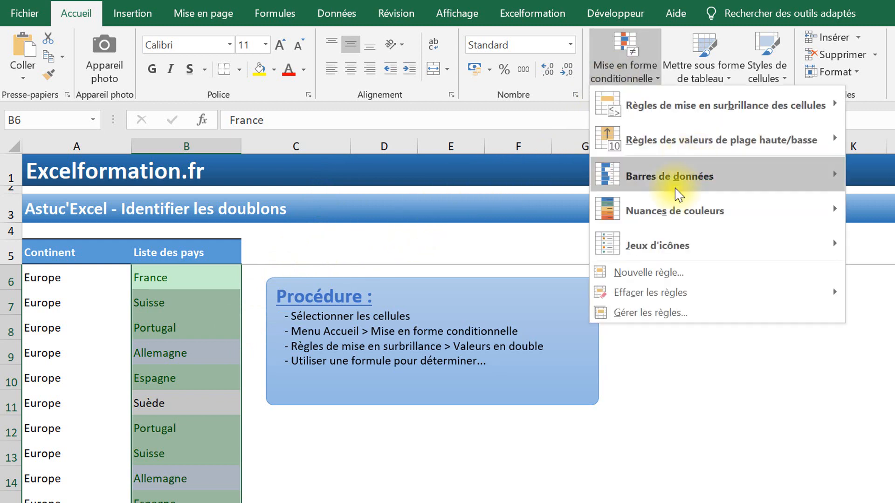
pyautogui.click(624, 272)
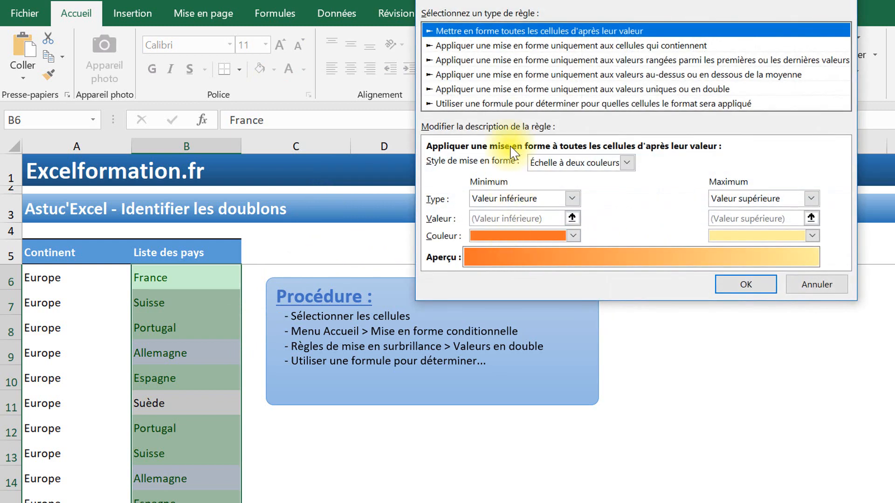
pyautogui.click(516, 105)
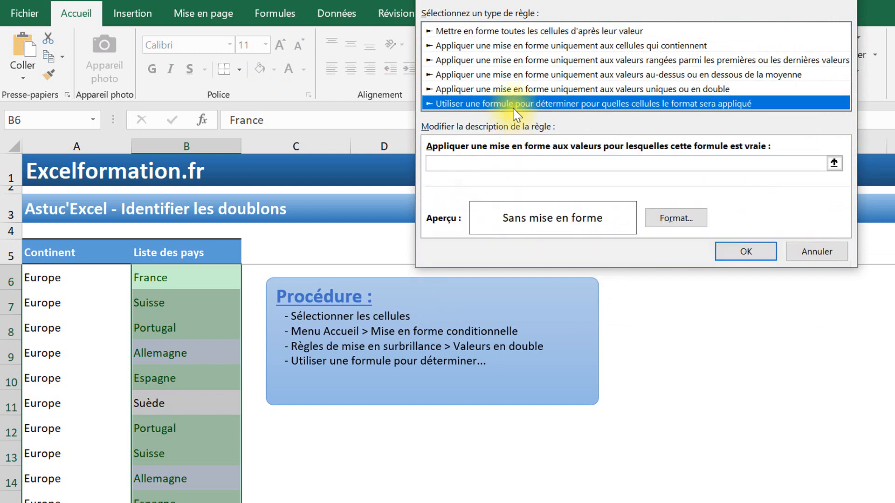
pyautogui.click(497, 163)
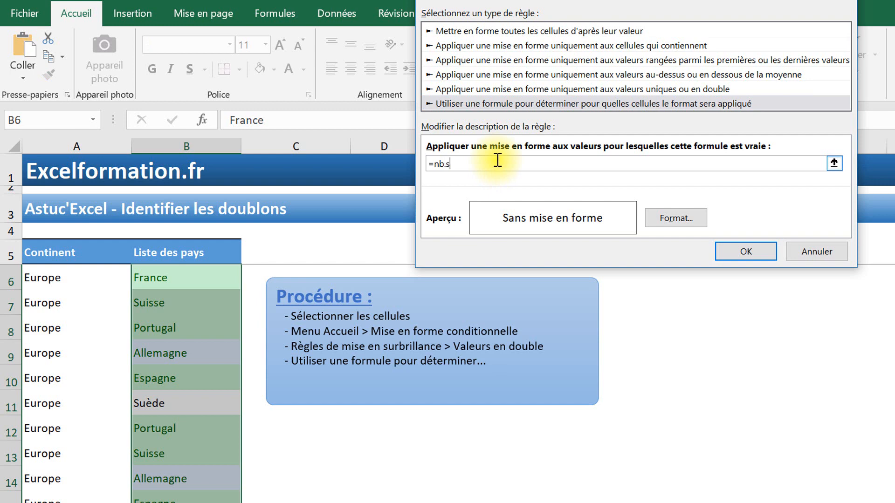
pyautogui.write('=nb.si(')
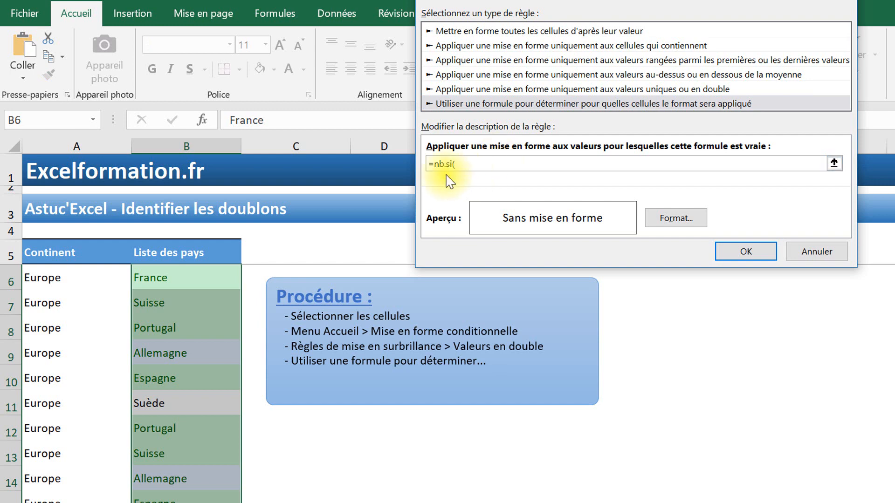
pyautogui.click(184, 282)
pyautogui.moveTo(185, 305); pyautogui.dragTo(181, 455)
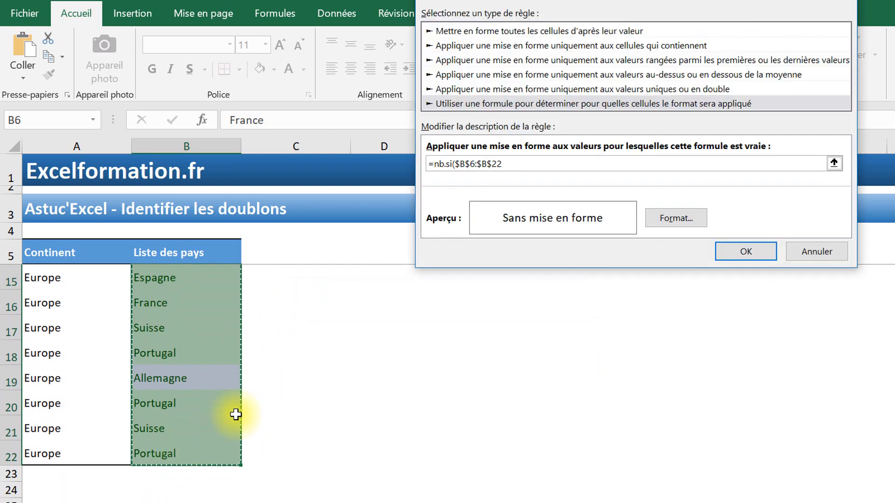
pyautogui.write(';')
pyautogui.write('b')
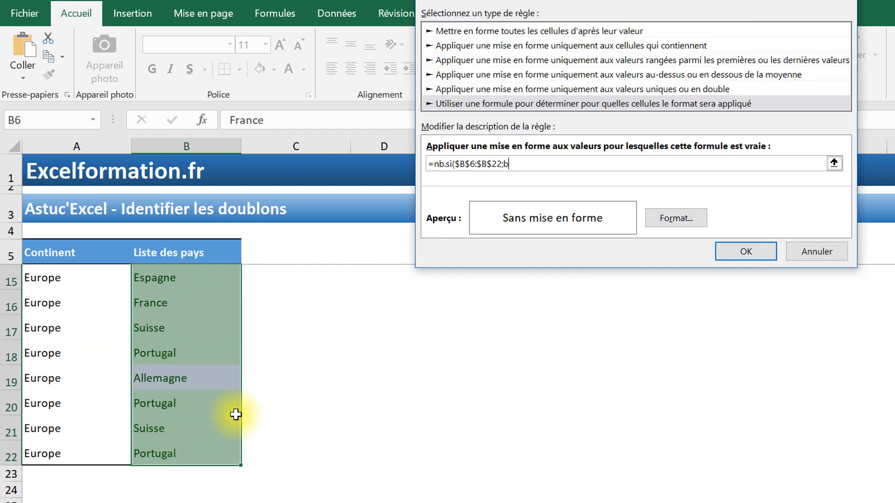
pyautogui.write('6)=5')
# Step: Give the rule for countries occurring five times a bright red fill, apply it and deselect the range
pyautogui.click(694, 223)
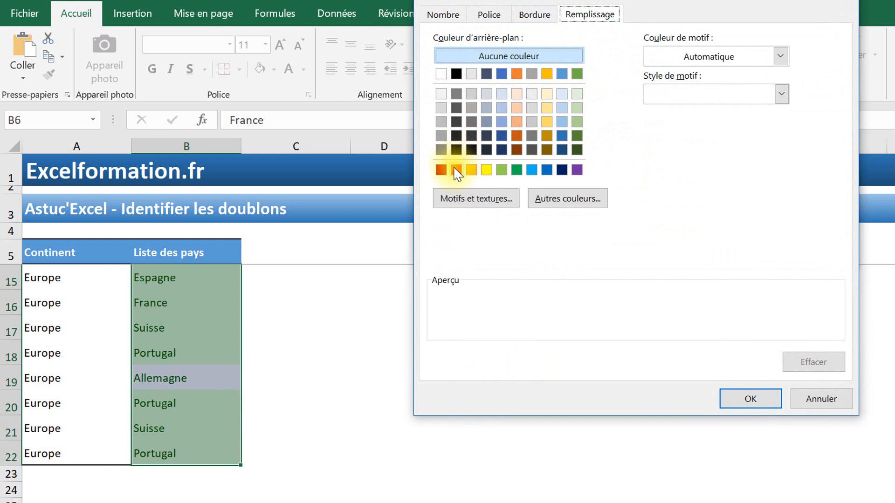
pyautogui.click(455, 171)
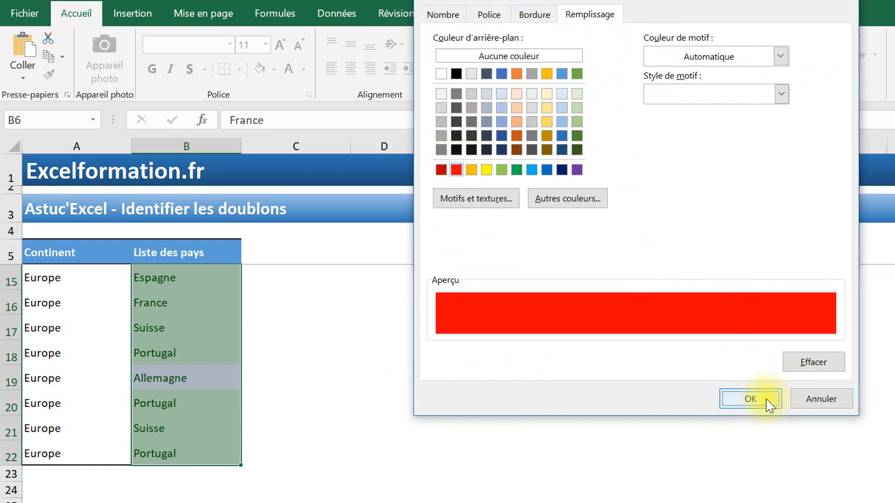
pyautogui.click(748, 398)
pyautogui.click(746, 252)
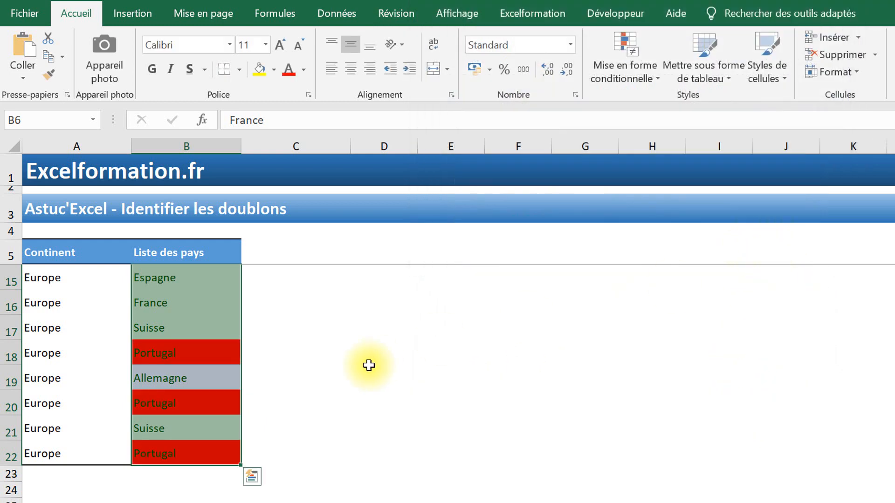
pyautogui.scroll(3, 233, 338)
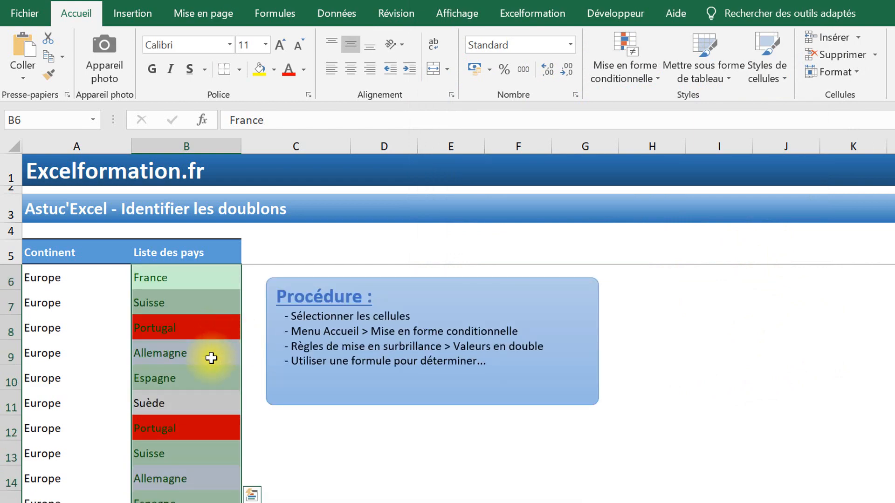
pyautogui.click(219, 379)
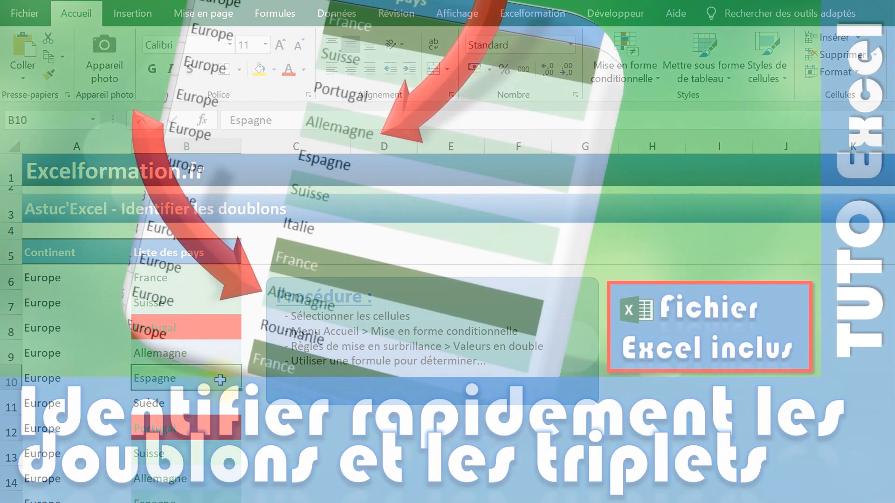